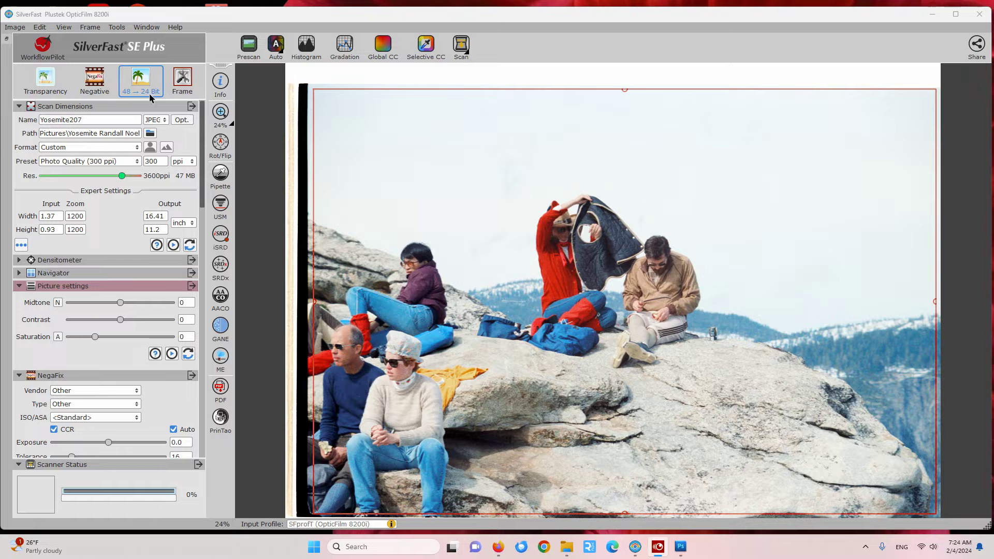
Set the original type to Negative film and keep the 48→24 Bit depth.
{"action": "left_click", "coordinate": [99, 88]}
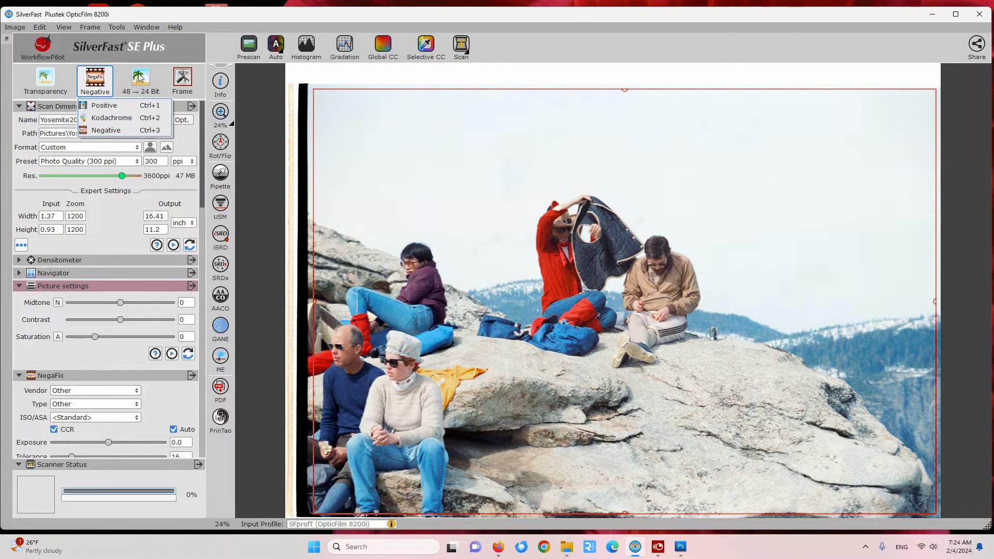
{"action": "left_click", "coordinate": [158, 76]}
{"action": "left_click", "coordinate": [159, 75]}
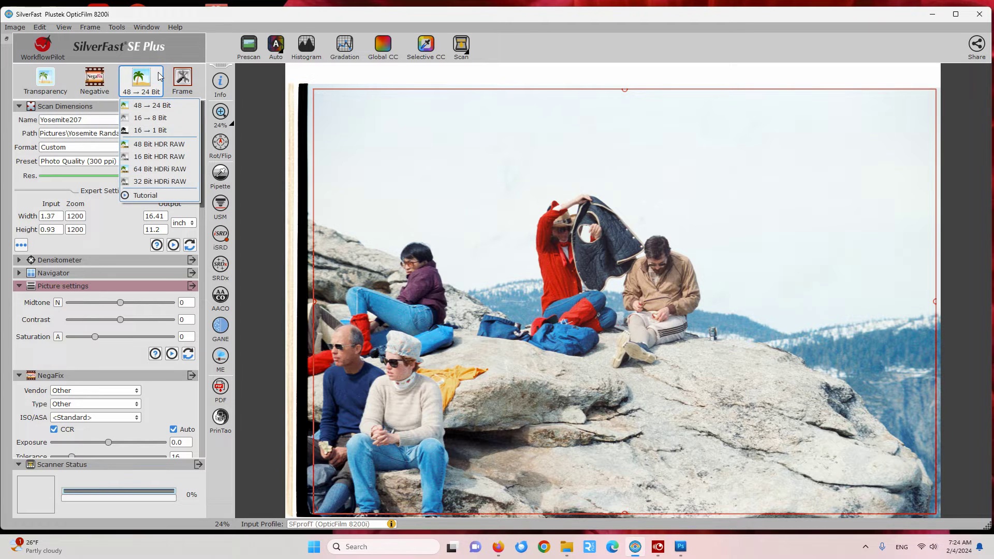
{"action": "left_click", "coordinate": [230, 49]}
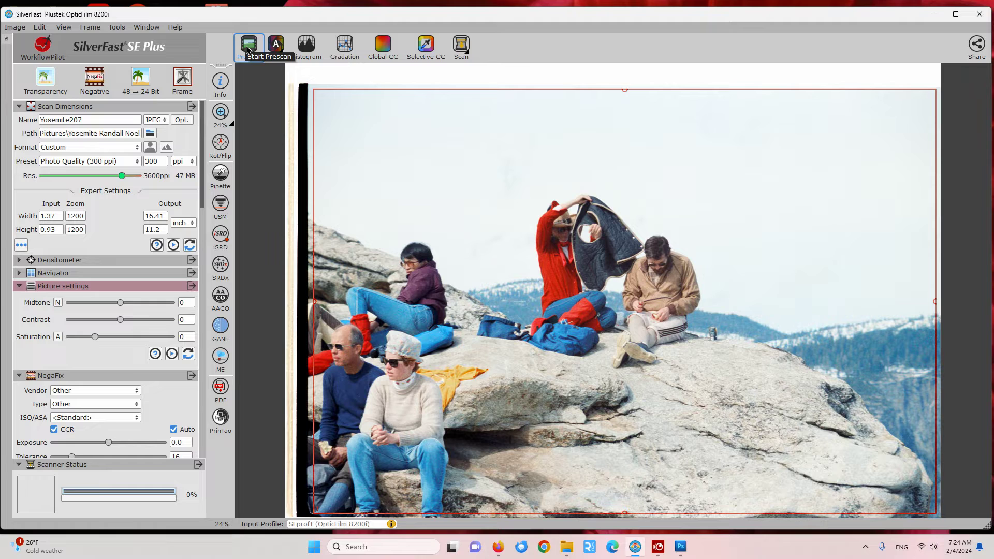
Run a fresh prescan of the newly loaded negative frame.
{"action": "left_click", "coordinate": [248, 47]}
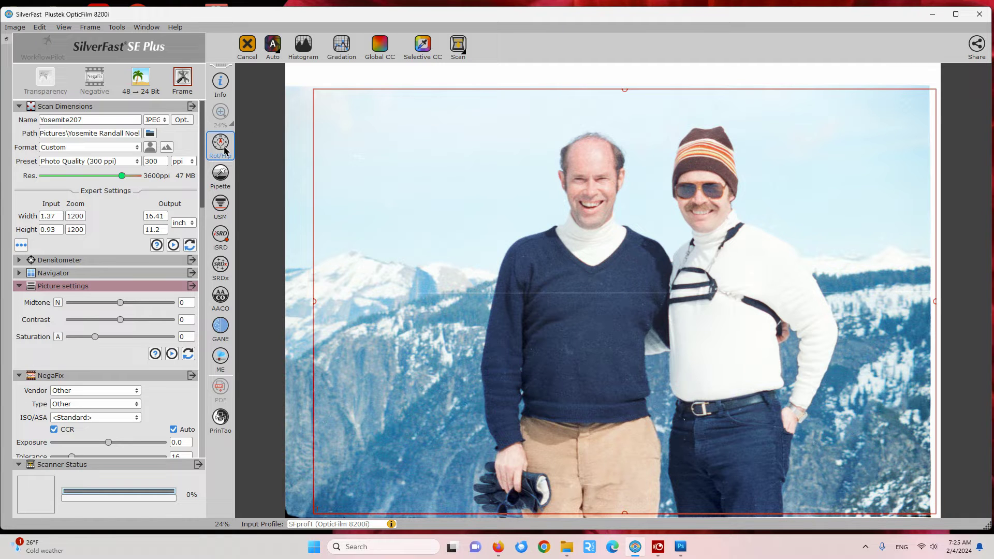
Fit the scan frame's left, right and bottom edges to the picture, giving 1.4 × 0.94 inches.
{"action": "right_click", "coordinate": [223, 148]}
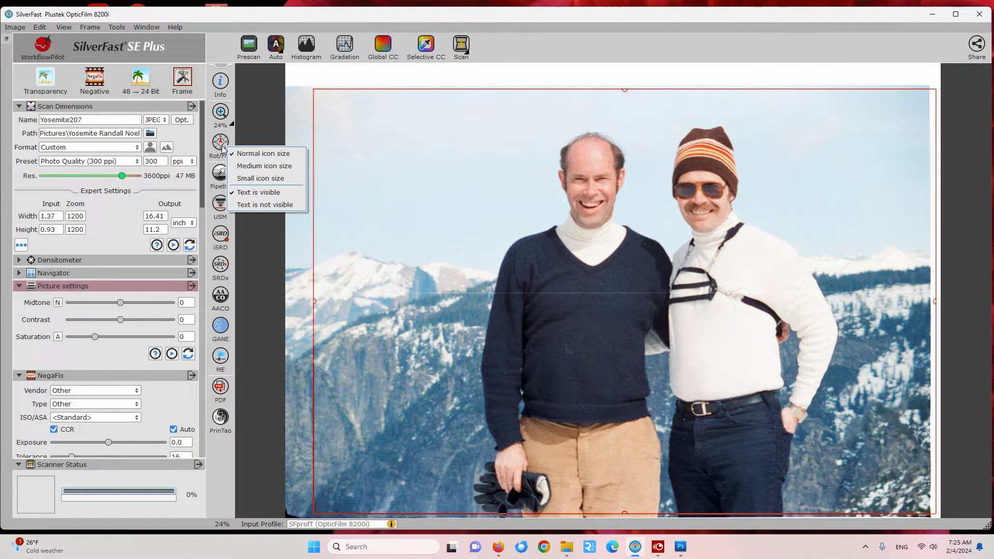
{"action": "left_click", "coordinate": [221, 148]}
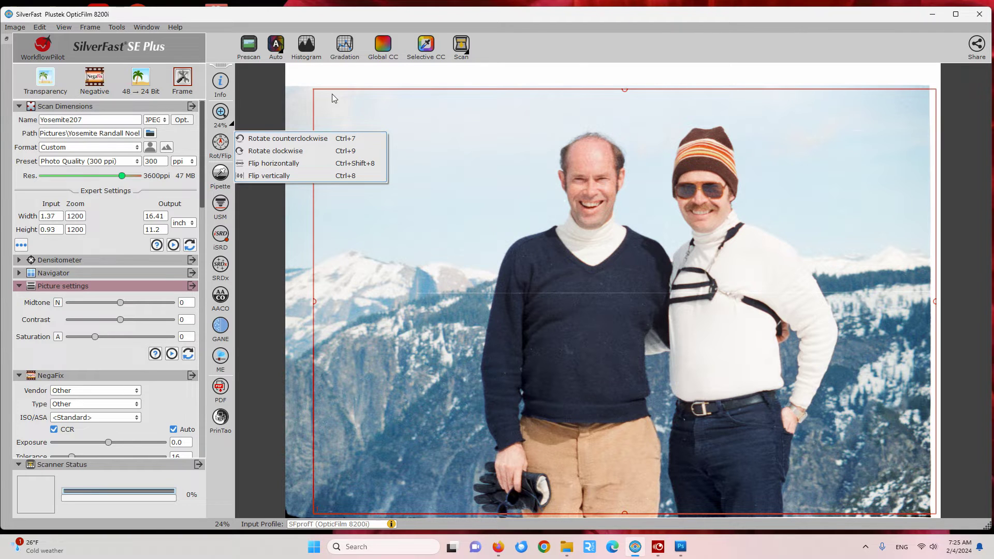
{"action": "left_click", "coordinate": [331, 74]}
{"action": "left_click_drag", "start_coordinate": [313, 114], "coordinate": [290, 117]}
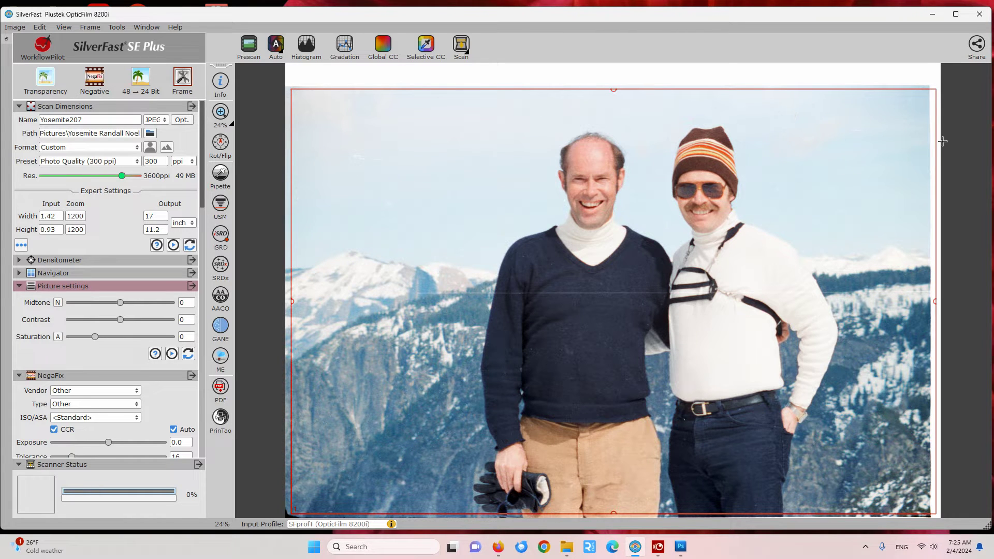
{"action": "left_click_drag", "start_coordinate": [938, 149], "coordinate": [929, 151]}
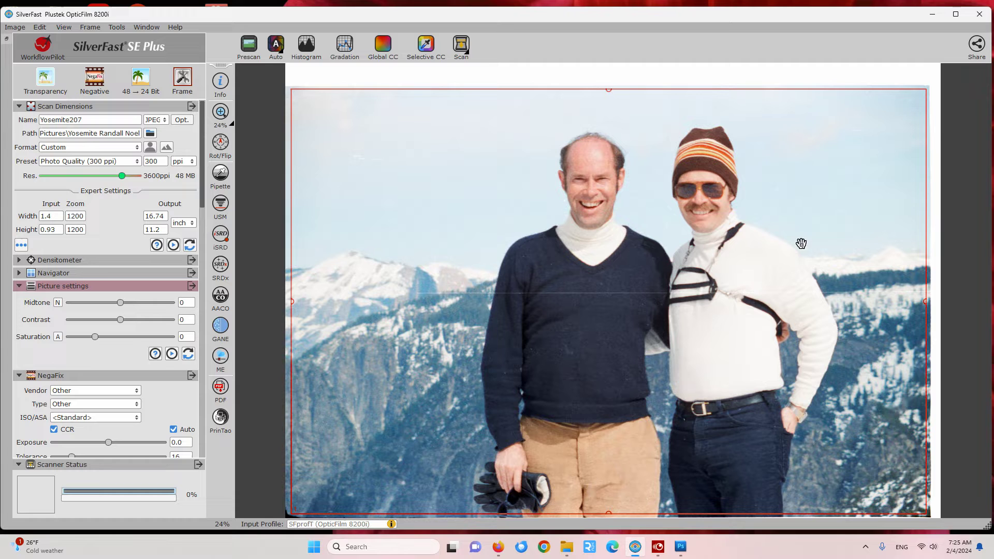
{"action": "left_click_drag", "start_coordinate": [412, 515], "coordinate": [411, 516]}
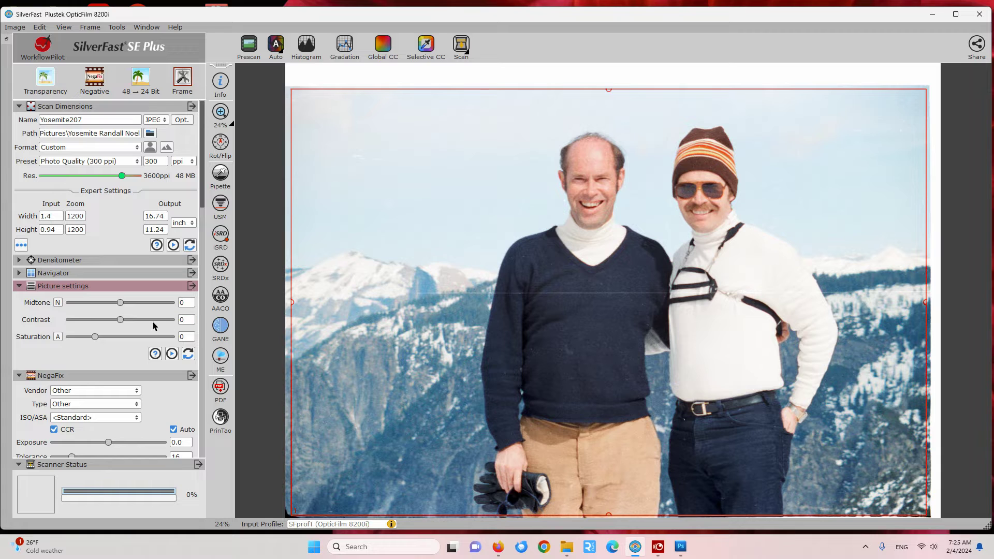
Append the subjects' names and 208 to the Yosemite output file name.
{"action": "left_click", "coordinate": [71, 120]}
{"action": "type", "text": "N"}
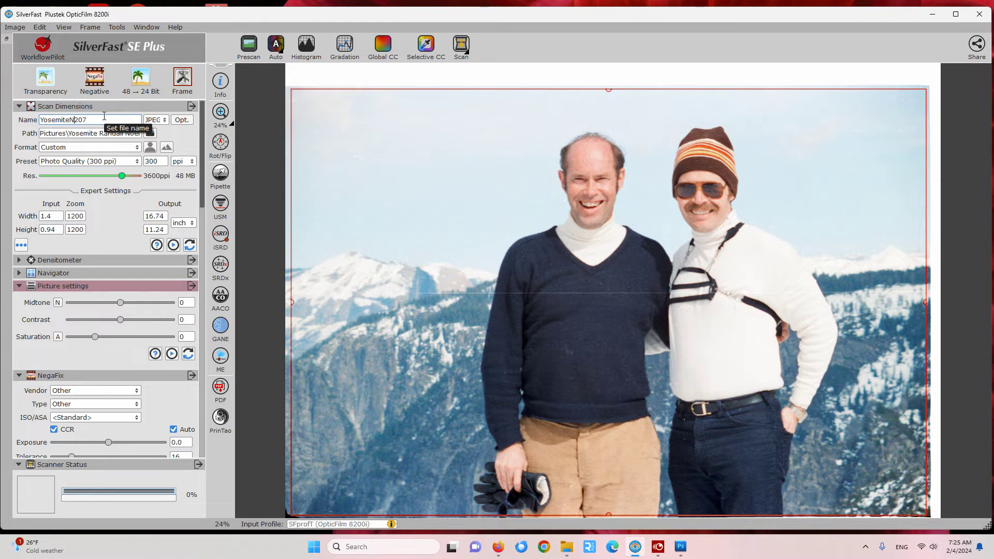
{"action": "type", "text": "oelRandall208"}
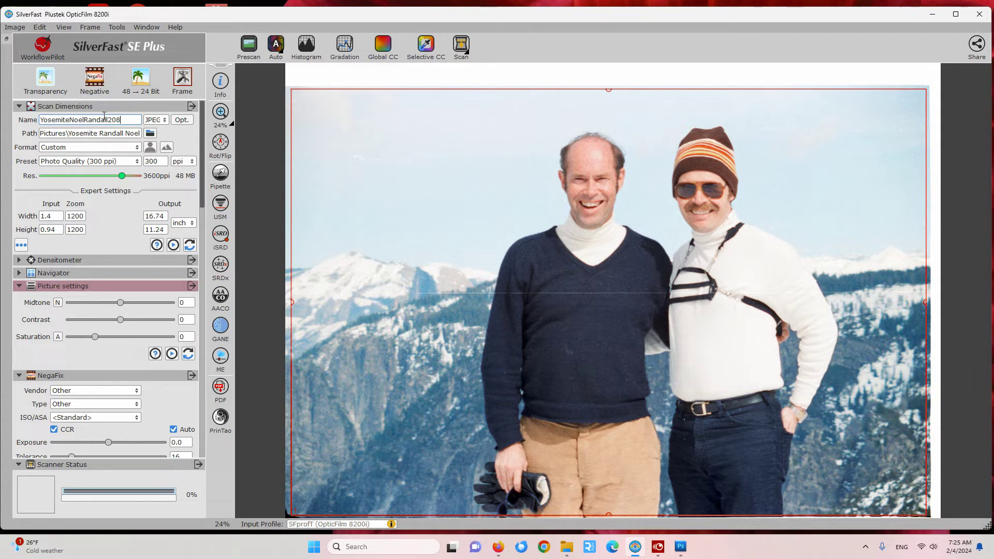
{"action": "key", "text": "Return"}
Keep NegaFix Exposure at 0.0 and lower the Midtone slider to -8.
{"action": "scroll", "coordinate": [112, 401], "scroll_direction": "down", "scroll_amount": 1}
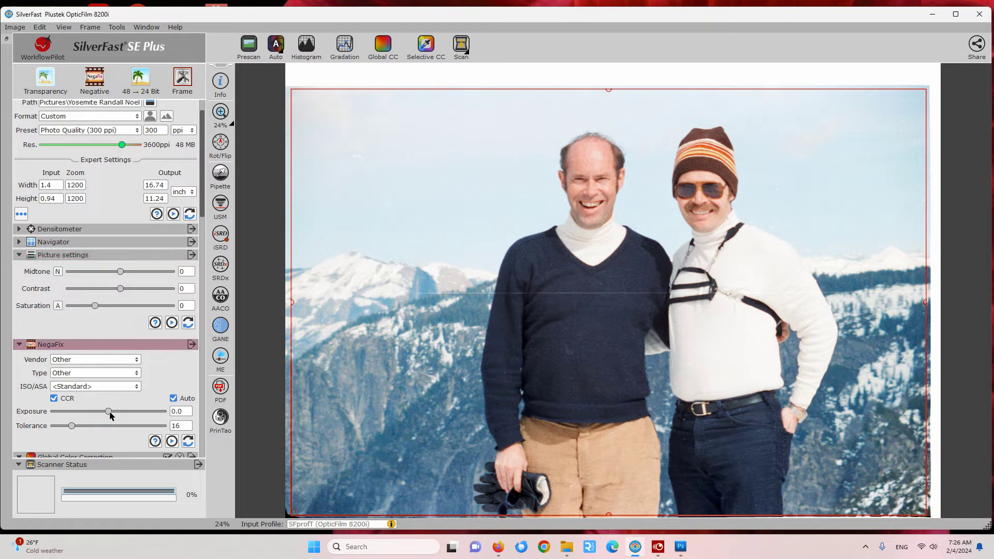
{"action": "left_click_drag", "start_coordinate": [141, 413], "coordinate": [148, 413]}
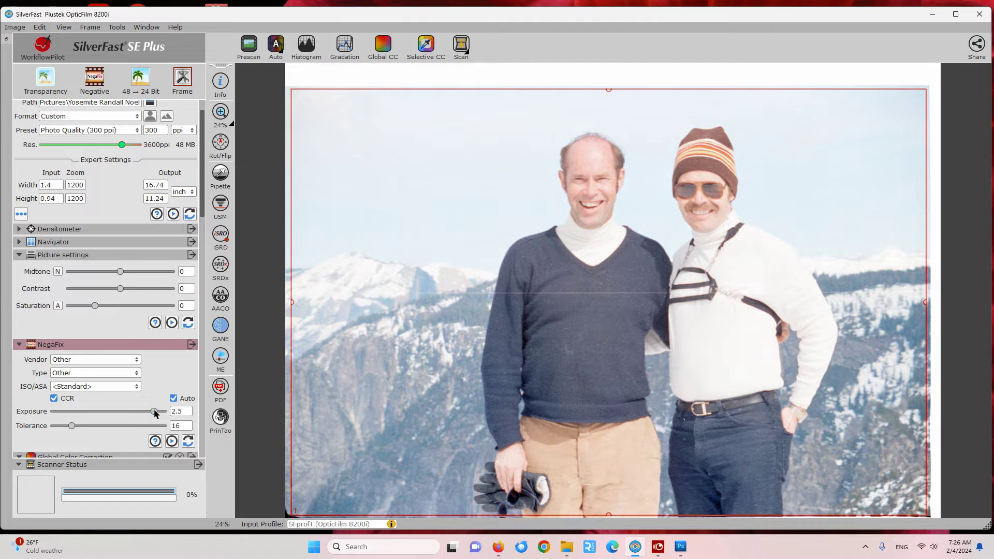
{"action": "left_click", "coordinate": [188, 441]}
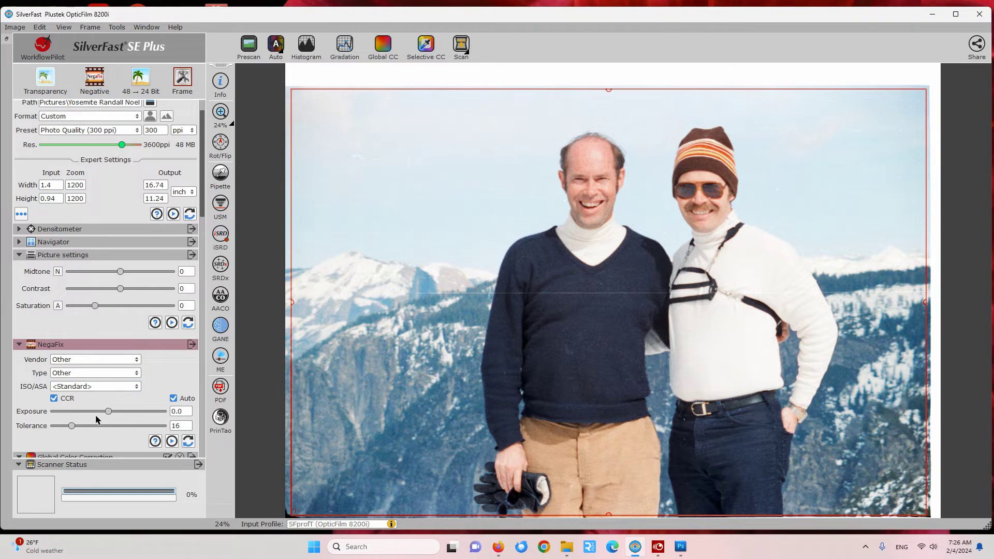
{"action": "left_click_drag", "start_coordinate": [107, 412], "coordinate": [64, 413]}
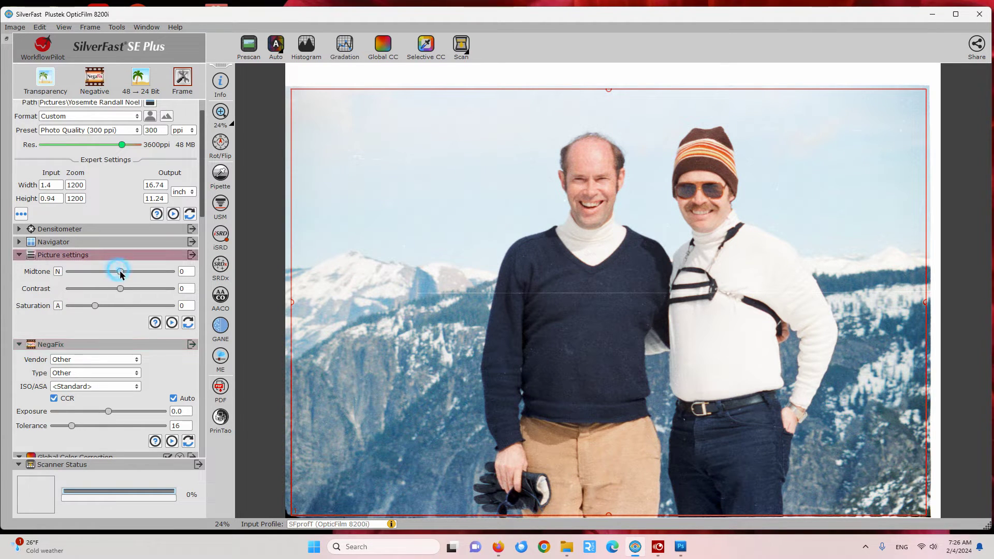
{"action": "left_click_drag", "start_coordinate": [121, 272], "coordinate": [104, 275]}
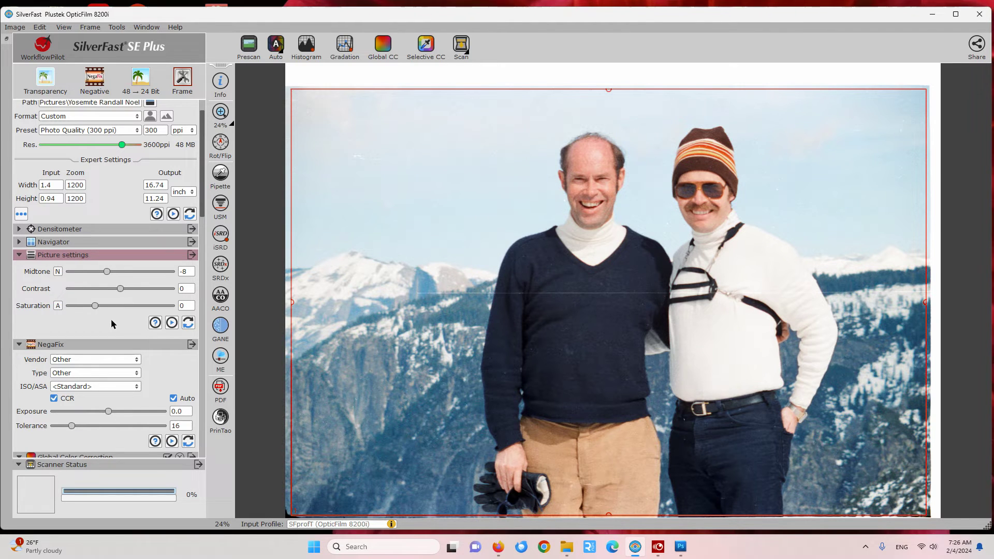
{"action": "scroll", "coordinate": [111, 319], "scroll_direction": "down", "scroll_amount": 3}
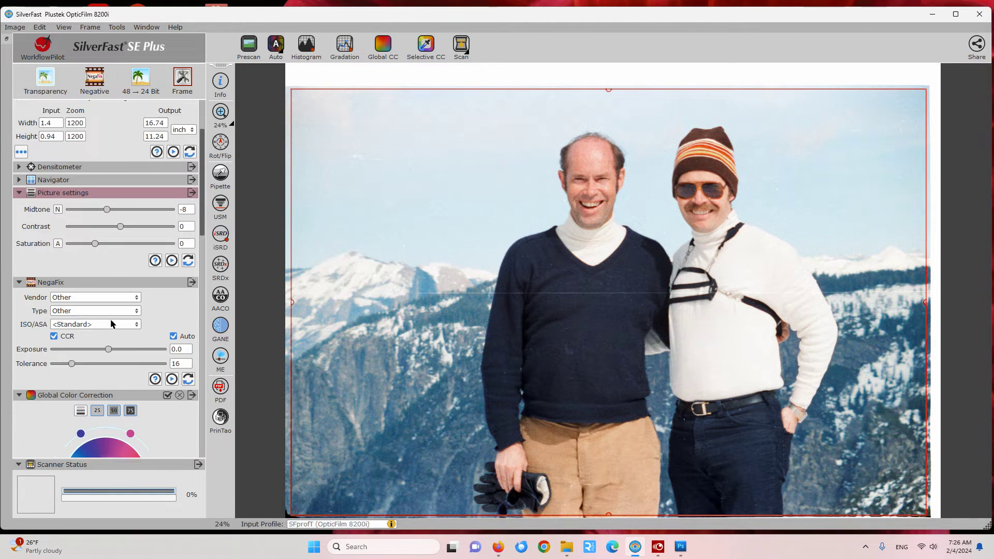
{"action": "scroll", "coordinate": [110, 319], "scroll_direction": "down", "scroll_amount": 4}
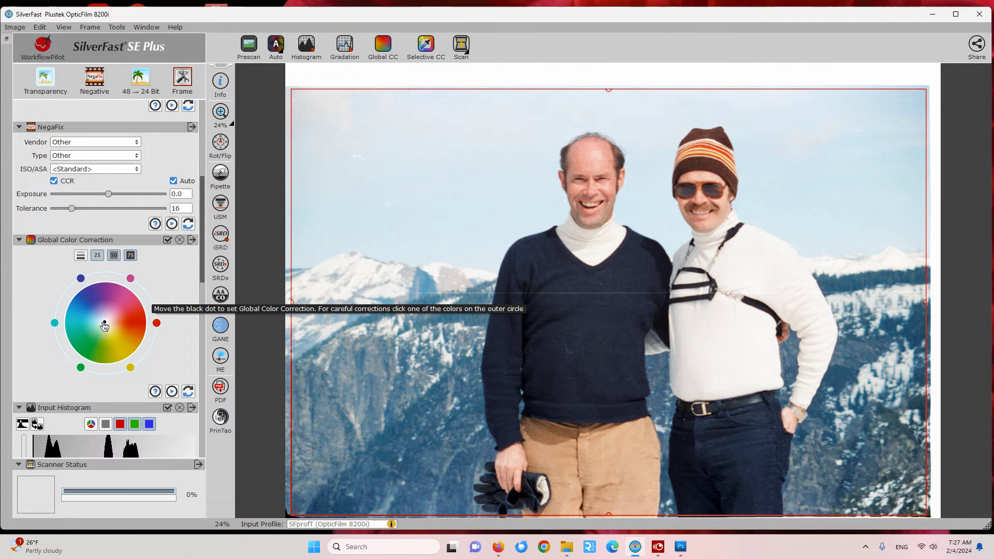
{"action": "mouse_move", "coordinate": [106, 325]}
{"action": "left_mouse_down"}
{"action": "mouse_move", "coordinate": [93, 325]}
{"action": "mouse_move", "coordinate": [120, 332]}
{"action": "mouse_move", "coordinate": [117, 314]}
{"action": "left_mouse_up"}
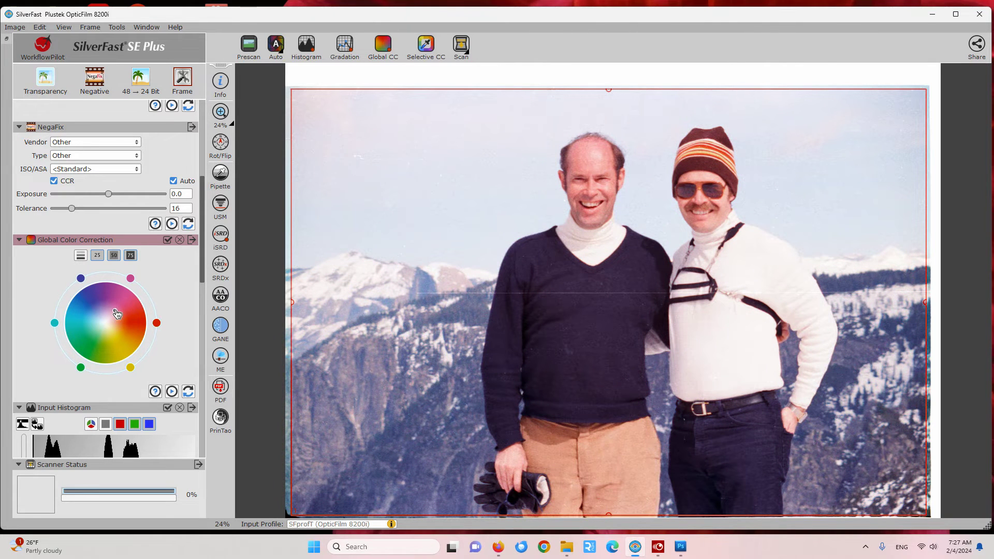
{"action": "left_click", "coordinate": [188, 392]}
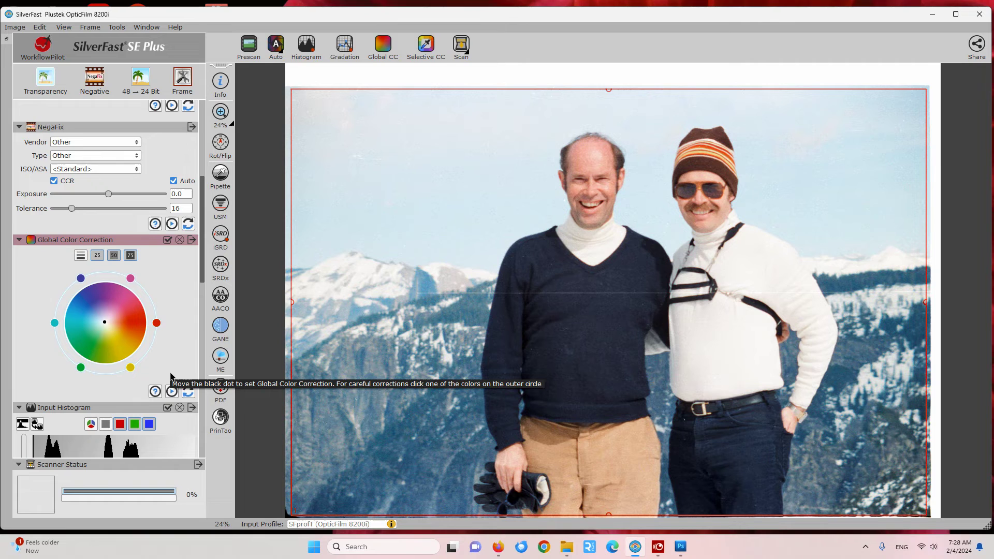
{"action": "scroll", "coordinate": [172, 375], "scroll_direction": "down", "scroll_amount": 2}
{"action": "scroll", "coordinate": [170, 373], "scroll_direction": "down", "scroll_amount": 3}
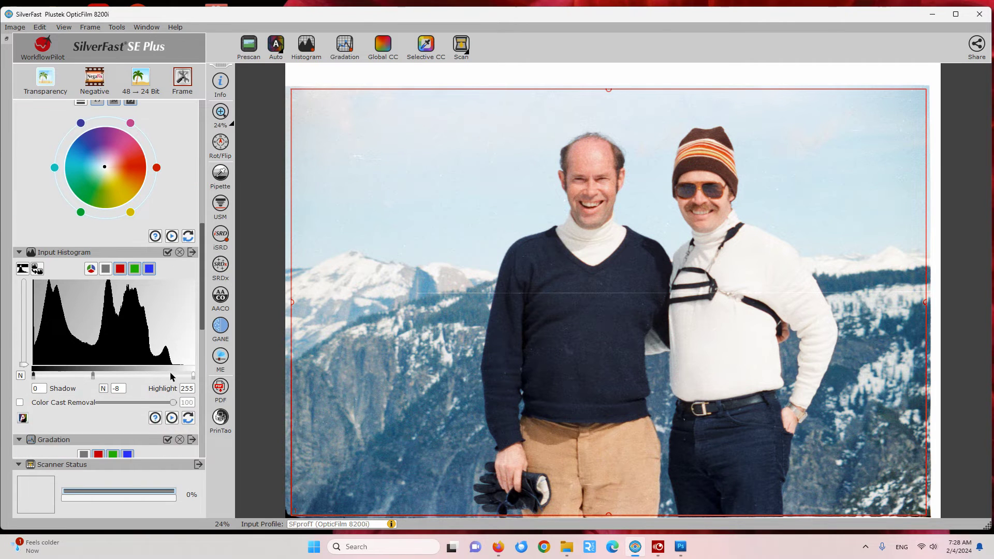
{"action": "scroll", "coordinate": [169, 375], "scroll_direction": "down", "scroll_amount": 4}
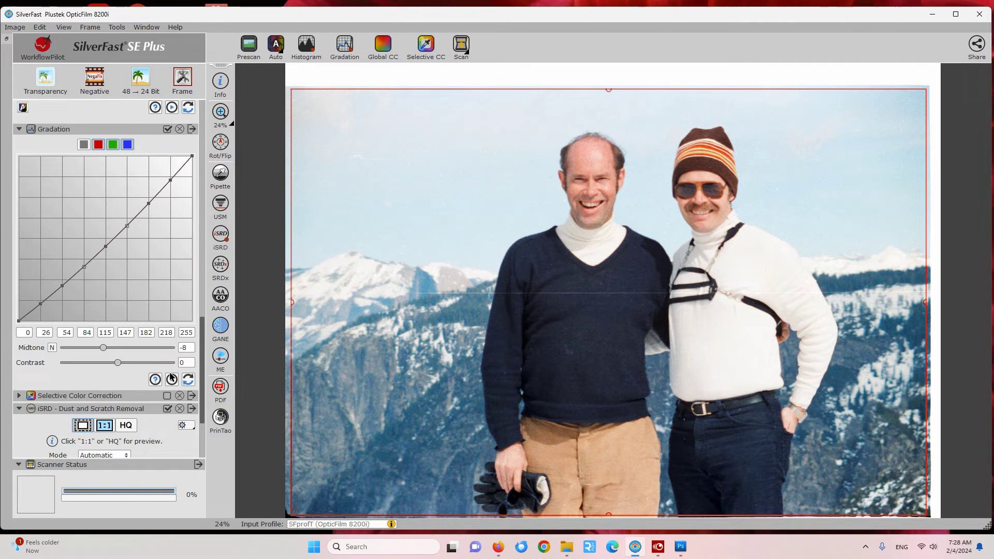
{"action": "scroll", "coordinate": [171, 376], "scroll_direction": "down", "scroll_amount": 1}
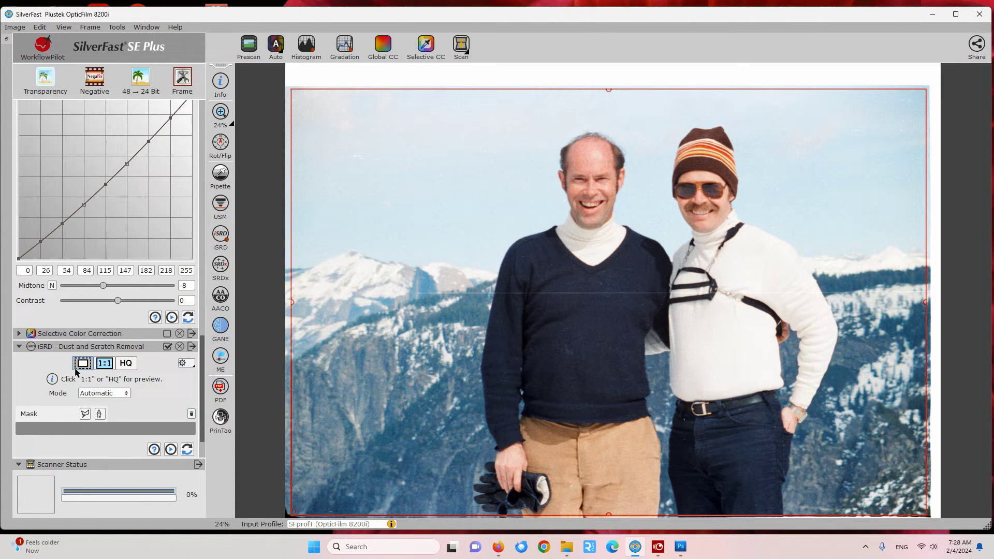
Enable iSRD 1:1 dust removal and run the final 3600 ppi JPEG scan.
{"action": "left_click", "coordinate": [103, 363]}
{"action": "left_click", "coordinate": [462, 49]}
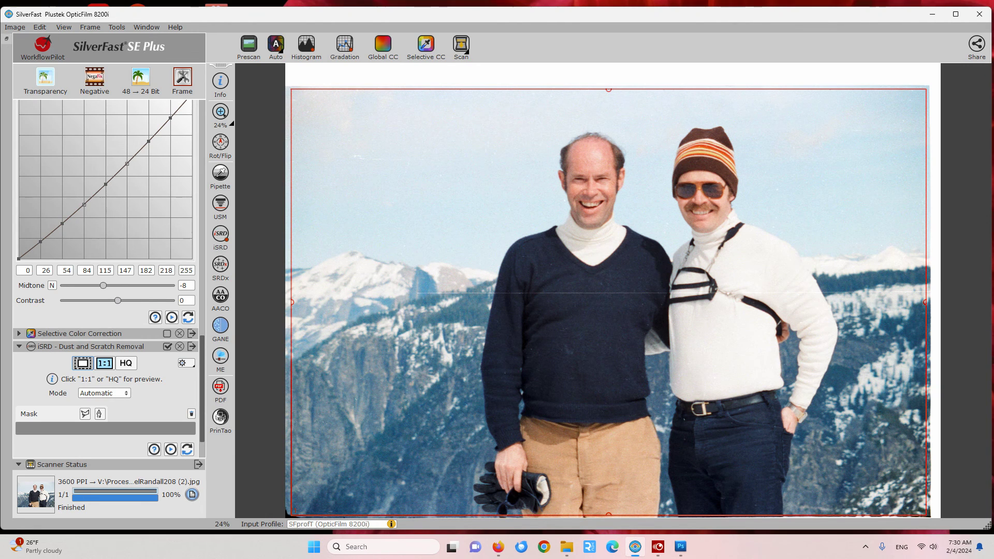
Switch from SilverFast to File Explorer with Alt+Tab.
{"action": "key", "text": "alt+Tab"}
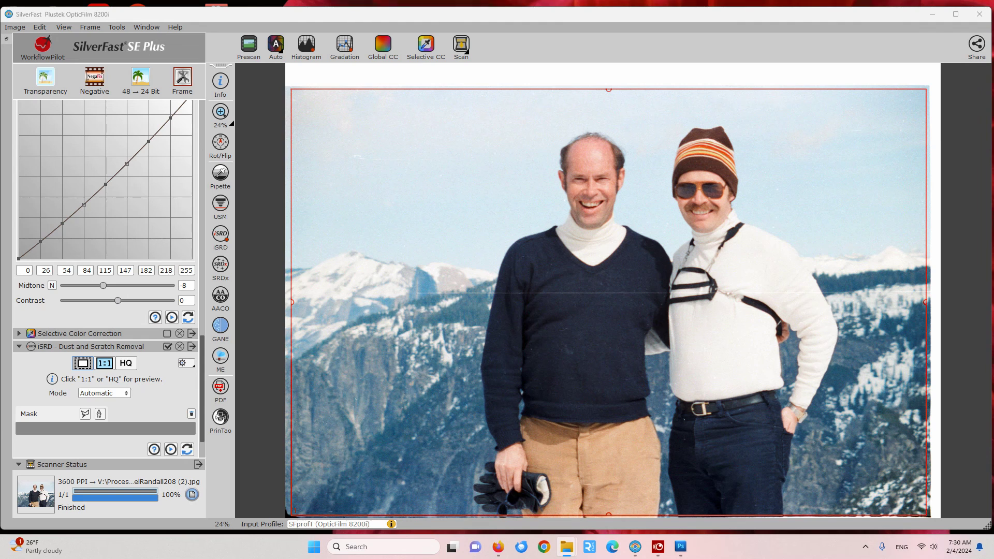